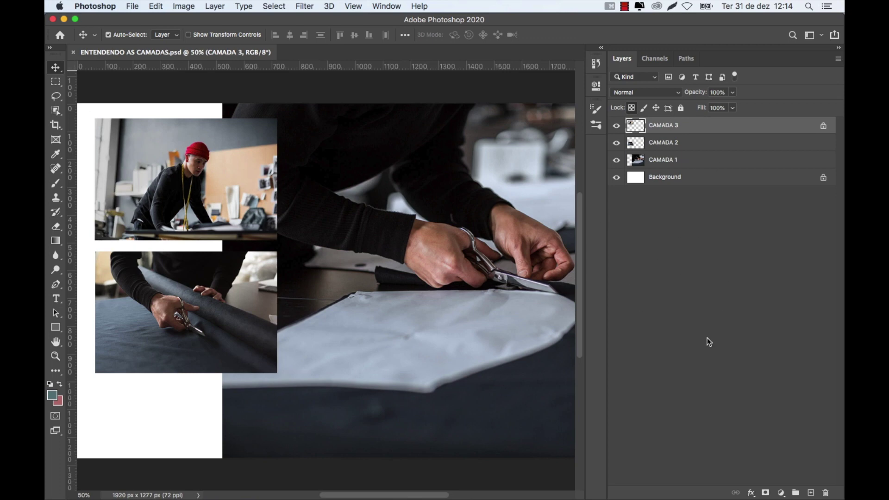
- Deselect all layers and check that the Layers panel is enabled among the available panels
left_click(500, 333)
left_click(667, 299)
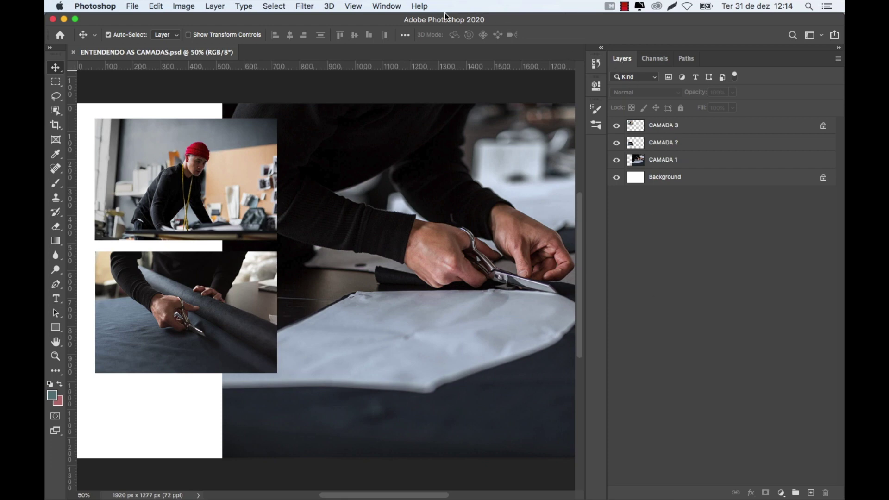
left_click(390, 5)
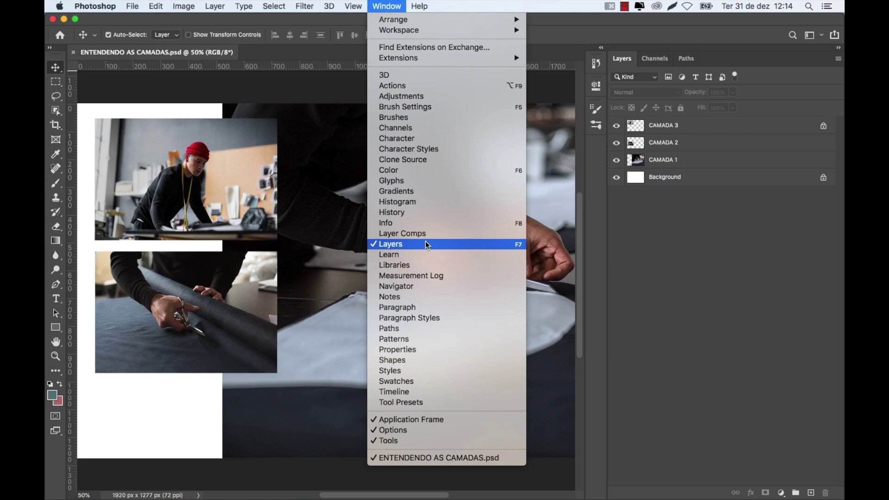
left_click(702, 259)
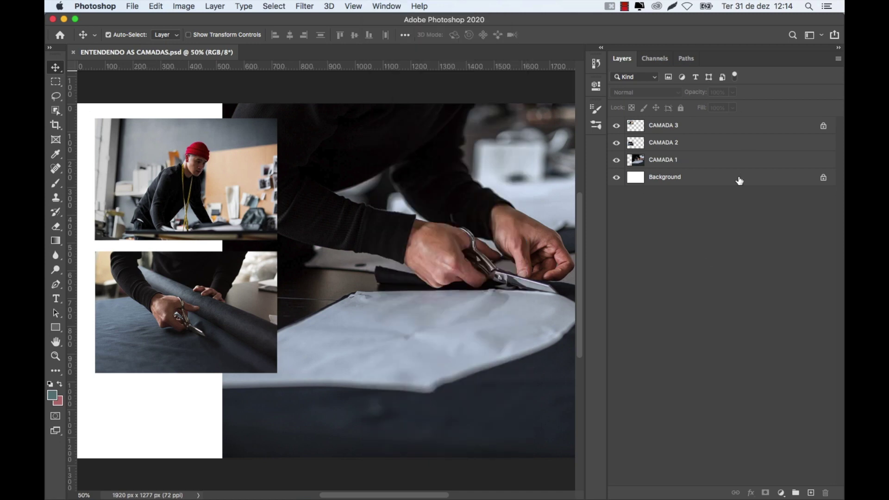
- Select CAMADA 3, CAMADA 2 and CAMADA 1 in turn to compare each layer with its image on the canvas
left_click(718, 129)
left_click(717, 144)
left_click(715, 160)
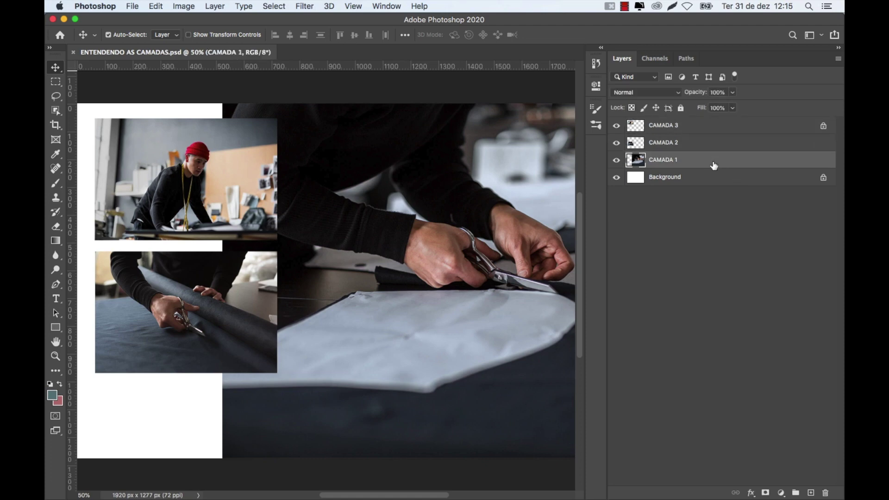
left_click(714, 129)
left_click(715, 144)
left_click(715, 162)
left_click(712, 129)
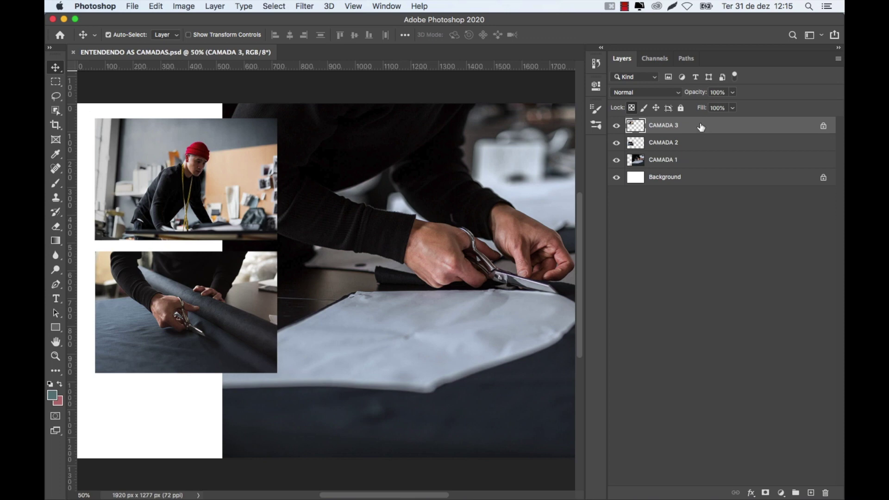
left_click(693, 161)
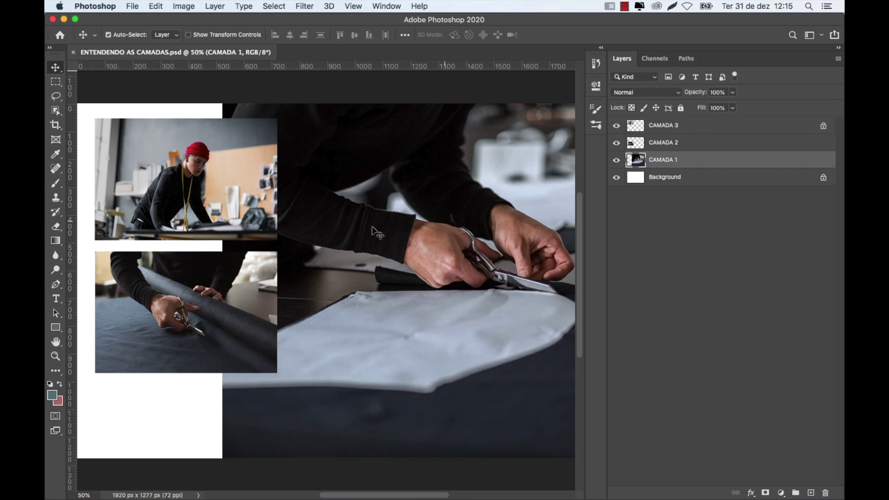
left_click_drag(257, 185, 236, 189)
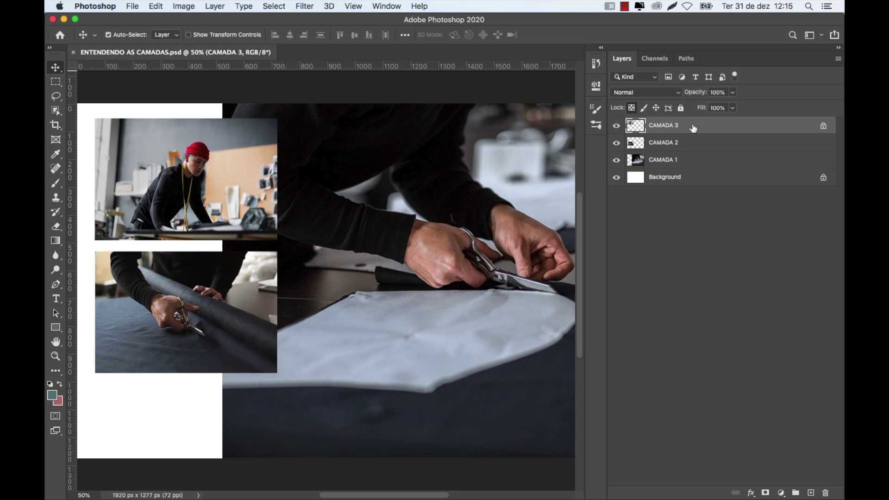
- Reorder the layers so CAMADA 1 is on top, followed by CAMADA 2 and CAMADA 3, above Background
left_click_drag(693, 128, 694, 178)
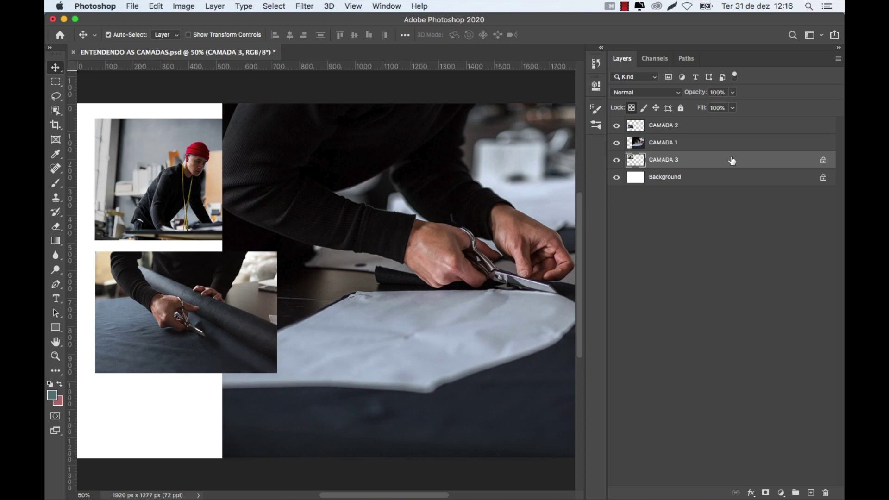
left_click_drag(693, 159, 686, 153)
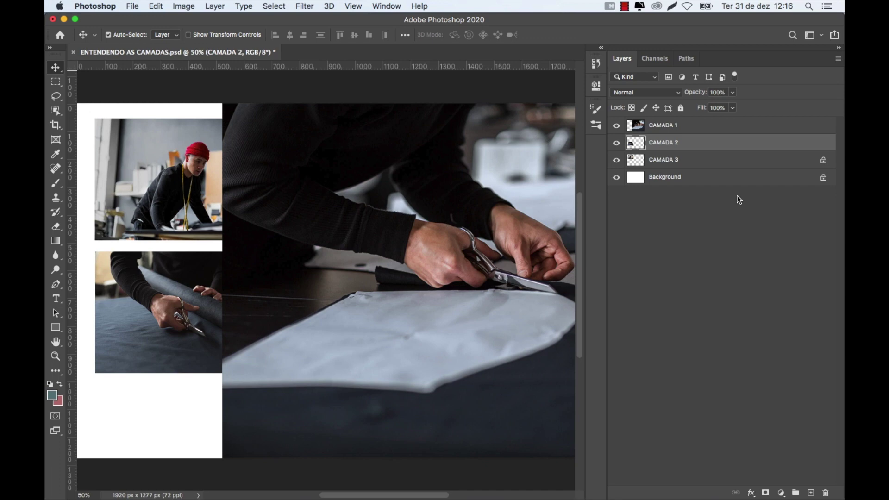
- Add an empty layer above CAMADA 1 and name it COR
left_click(729, 129)
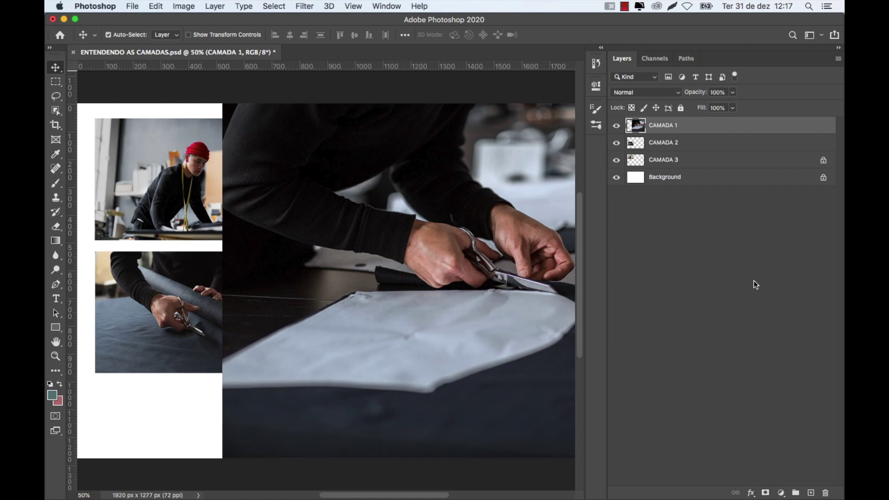
left_click(811, 493)
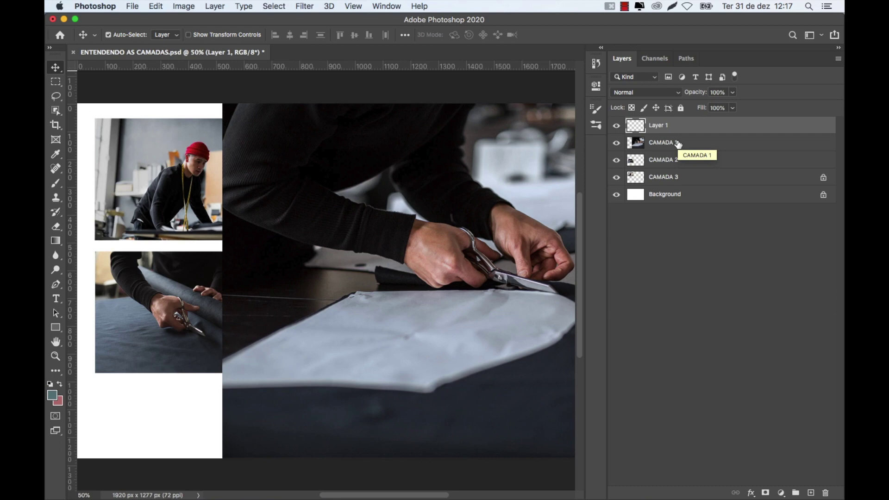
left_click(684, 166)
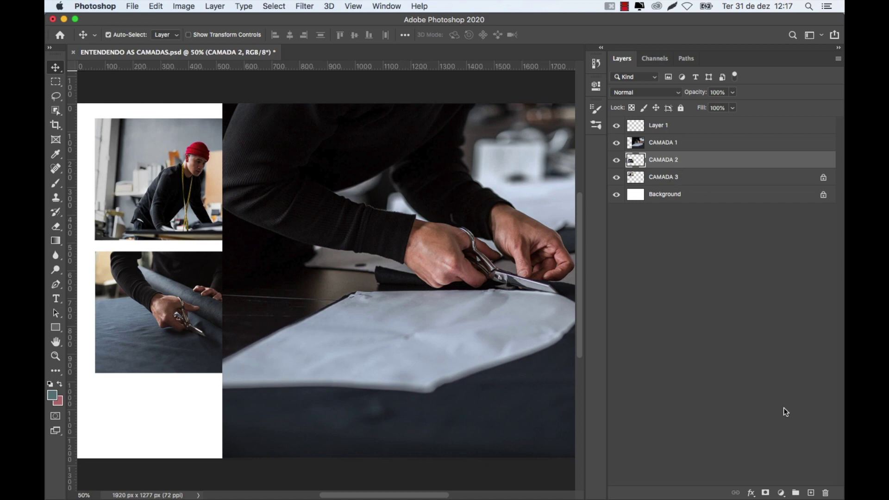
left_click(676, 130)
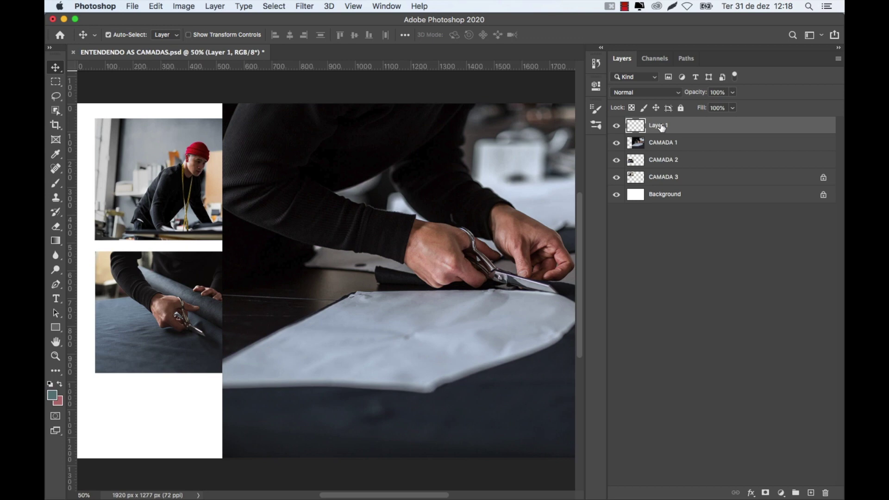
double_click(660, 125)
type("COR")
key("Return")
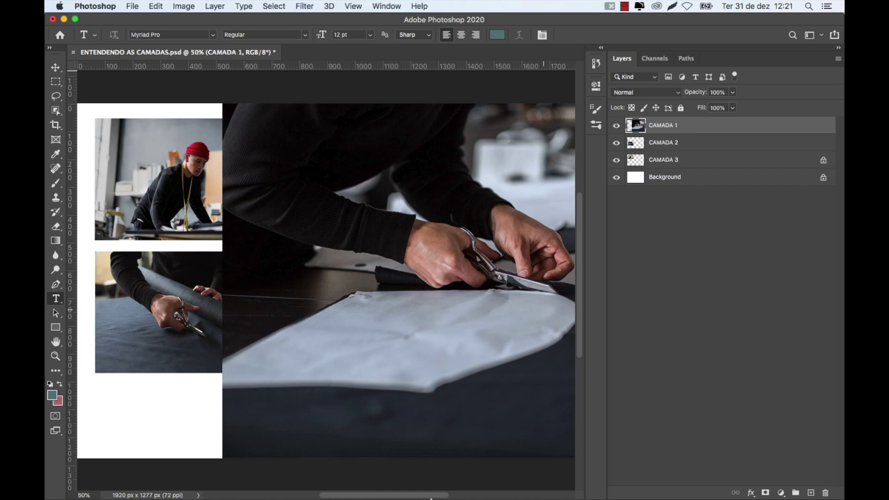
- Place ADD IMAGENS 2.jpg from the Finder folder "Módulo - 3 trabalhando com camadas" into the document as a new layer
mouse_move(321, 499)
left_click(177, 480)
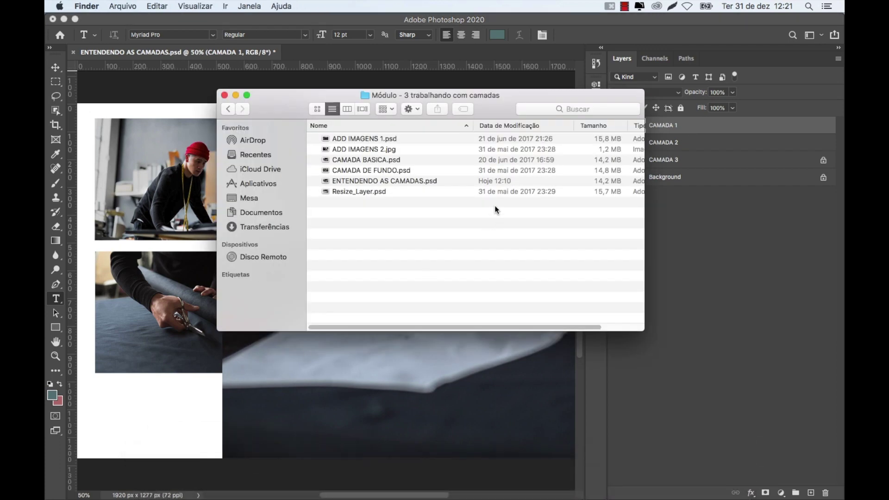
left_click_drag(402, 149, 374, 190)
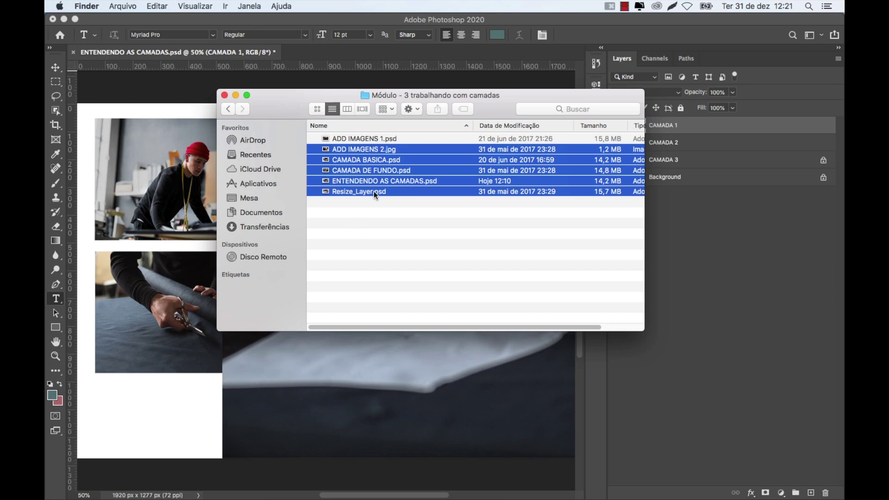
left_click(400, 223)
left_click_drag(389, 148, 309, 381)
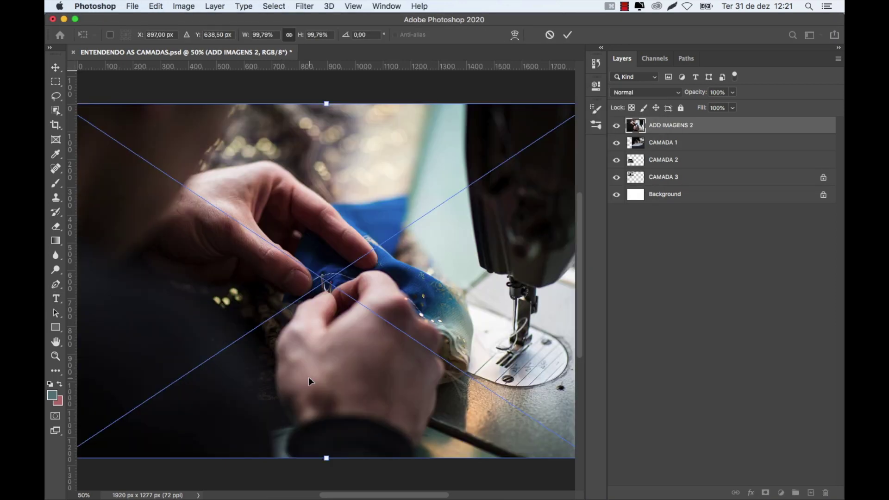
key("Return")
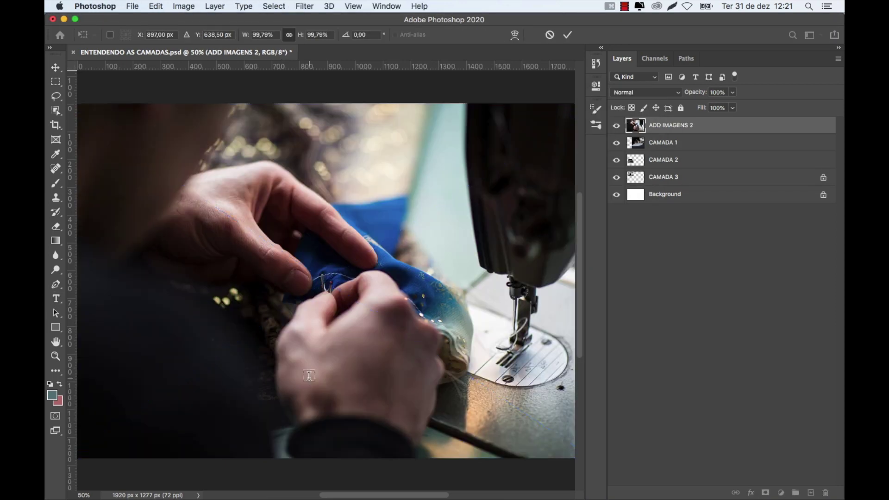
key("t")
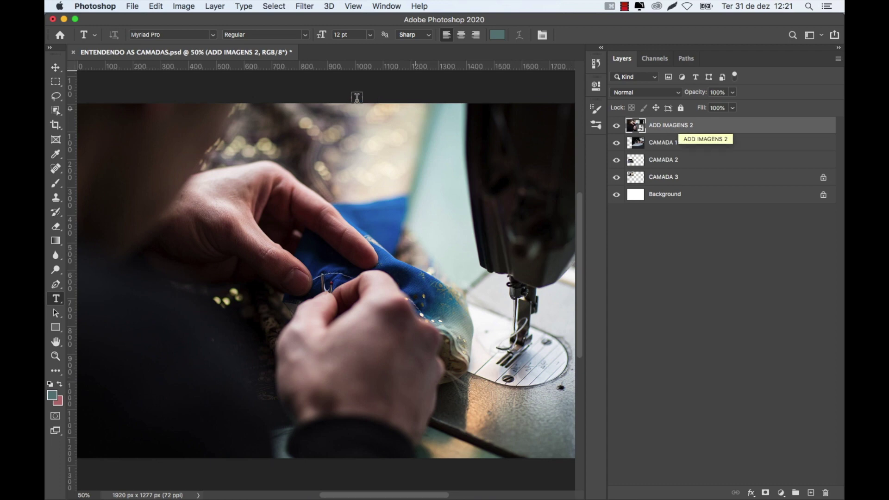
- Look at the image folder in Finder again, return to Photoshop and delete the ADD IMAGENS 2 layer
mouse_move(321, 482)
left_click(166, 475)
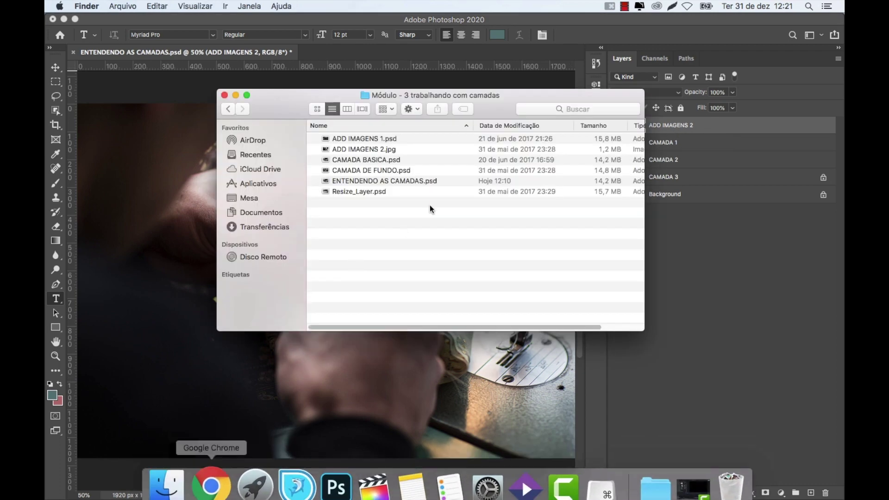
left_click(694, 313)
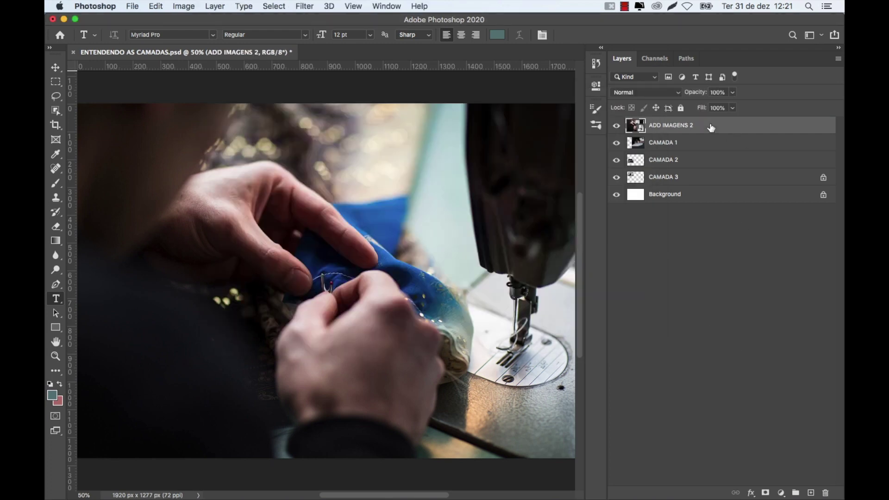
key("Delete")
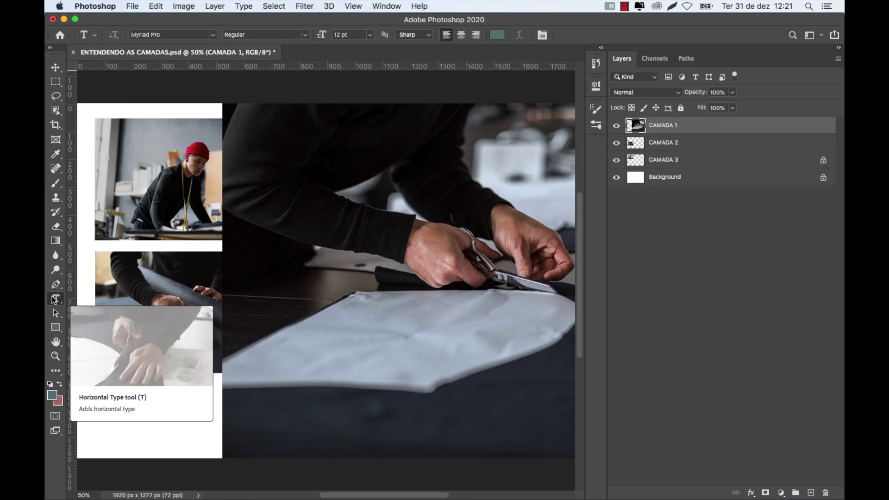
- Create a horizontal text layer with random letters over the large scissors photo, and delete it
left_click(352, 253)
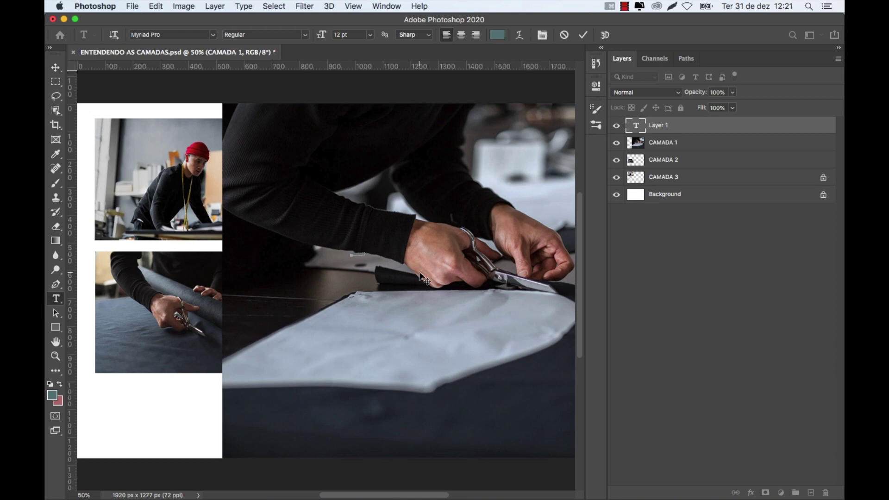
left_click(664, 127)
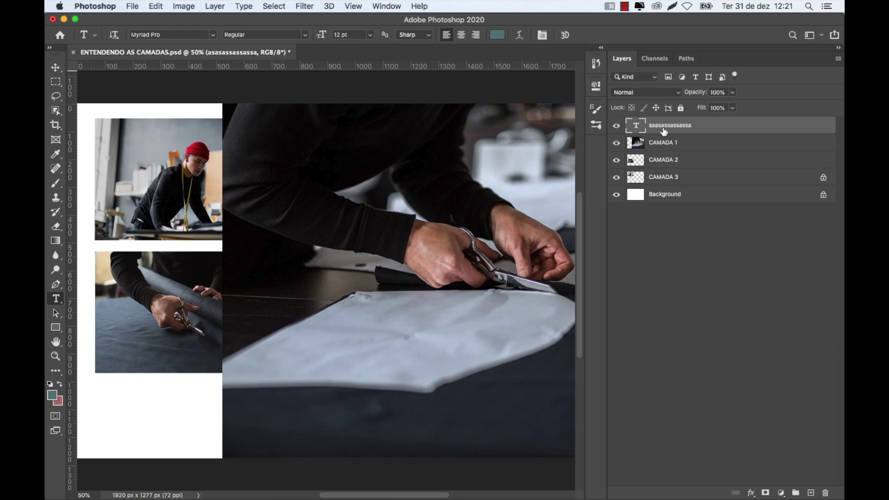
key("BackSpace")
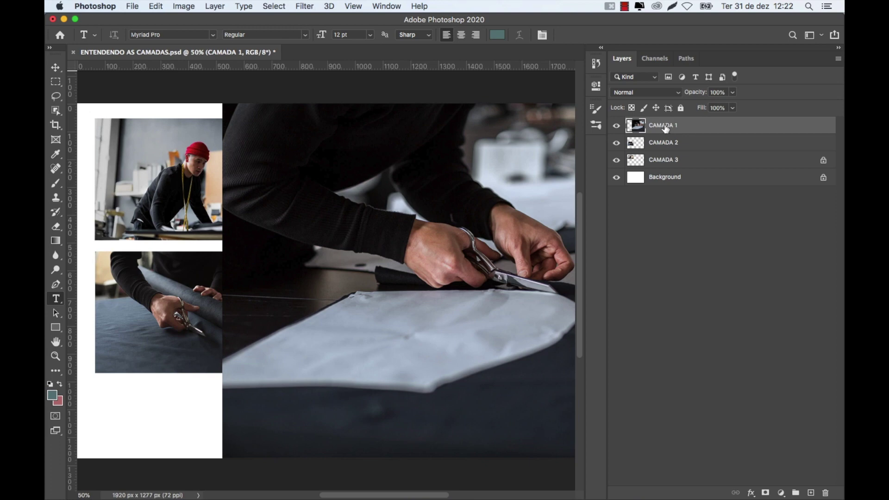
- Try out the descriptive layer names TECIDO and PAPEL, starting with CAMADA 1
double_click(665, 126)
type("TECIDO")
key("Return")
type("PAPEL")
key("Return")
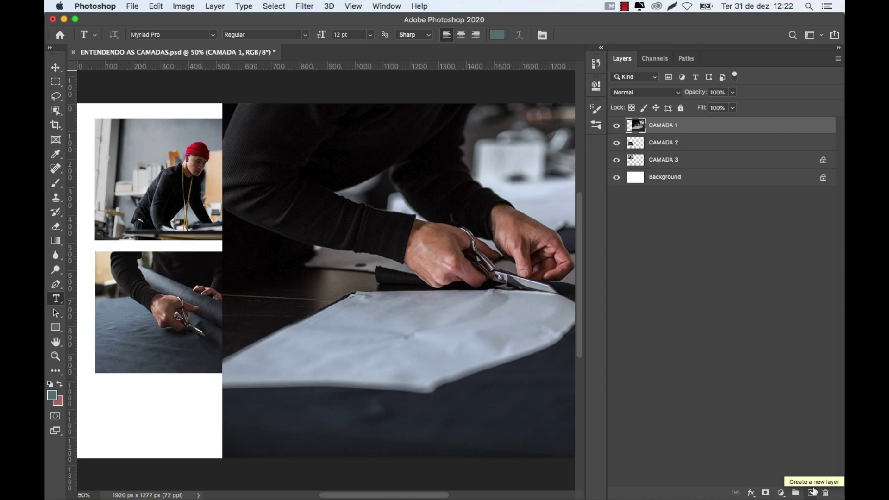
- Add an empty layer above CAMADA 1 and name it PINTURA
left_click(813, 492)
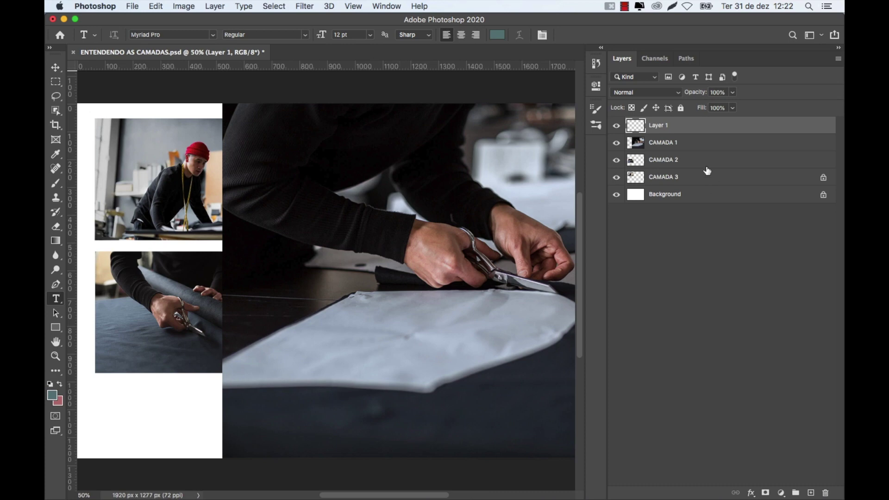
double_click(658, 125)
type("PINTURA")
key("Return")
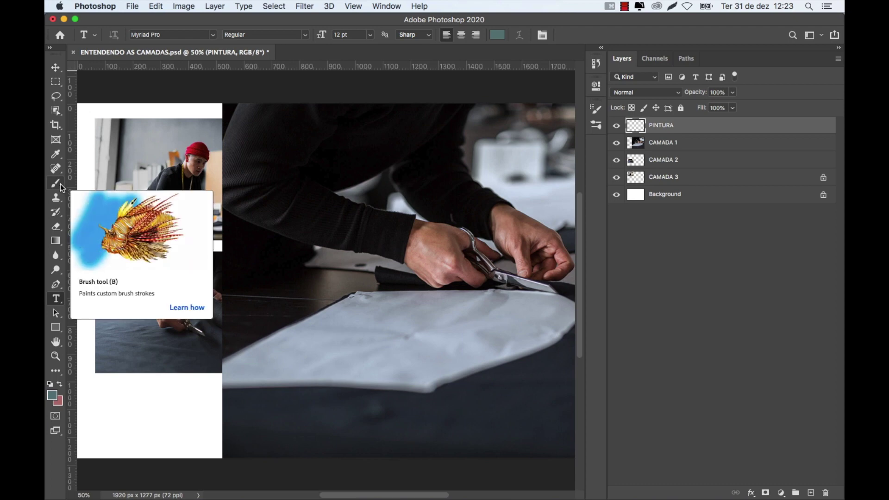
- Set up the Brush tool with the Soft Round tip from General Brushes at 185 px
left_click(56, 184)
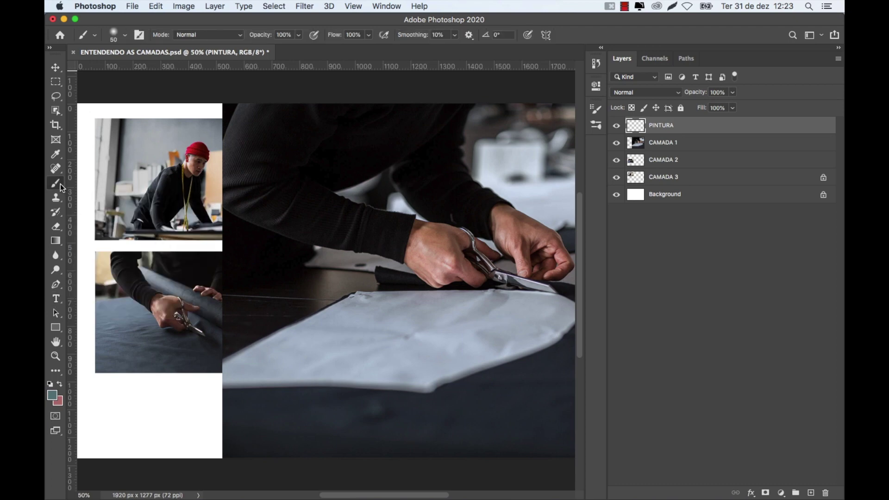
left_click(125, 37)
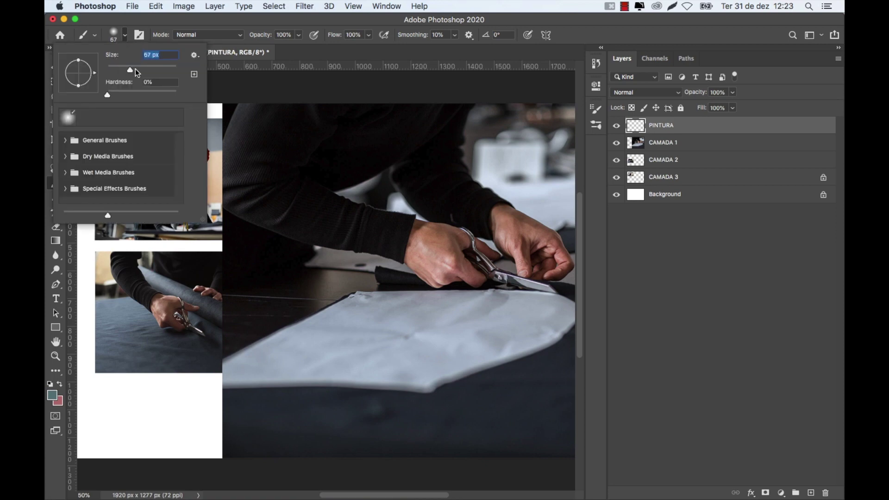
left_click_drag(158, 72, 118, 72)
left_click(68, 141)
scroll(127, 178, "down", 1)
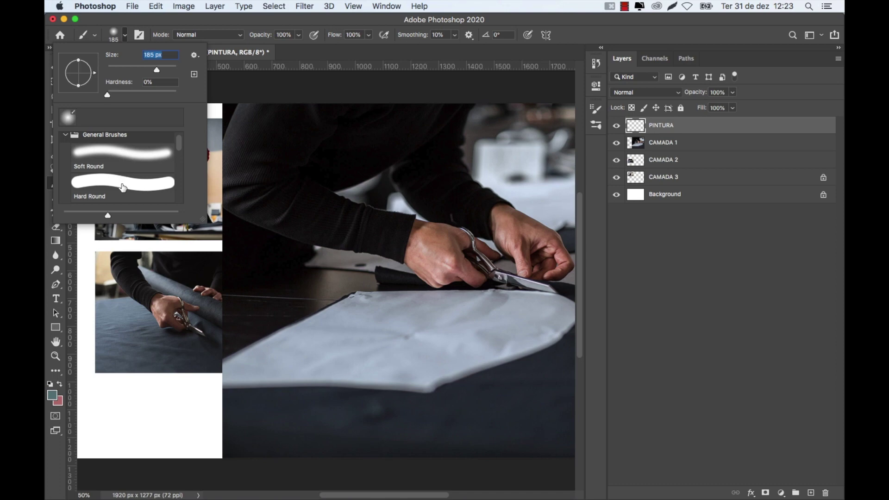
left_click(108, 158)
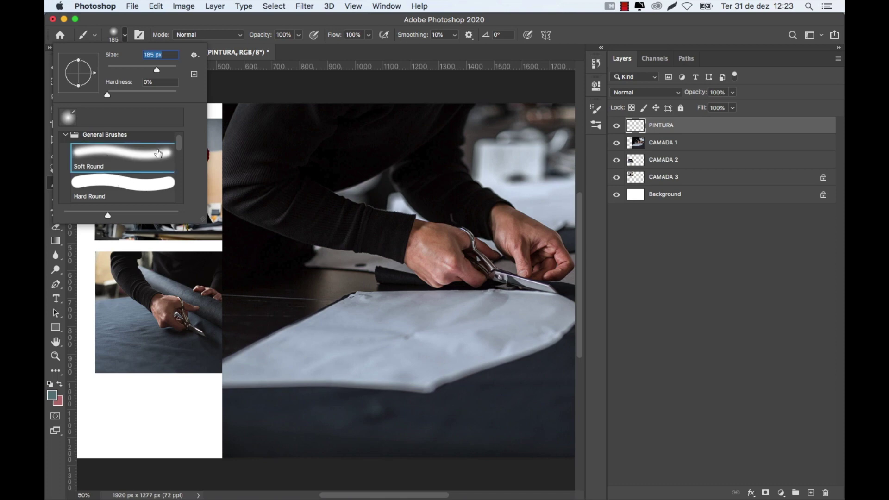
- Set the foreground colour to a very dark blue-grey
left_click(52, 395)
left_click(389, 227)
left_click_drag(388, 227, 315, 295)
left_click(555, 170)
- Paint soft brush strokes on the PINTURA layer over the white fabric and across the two small photos
key("b")
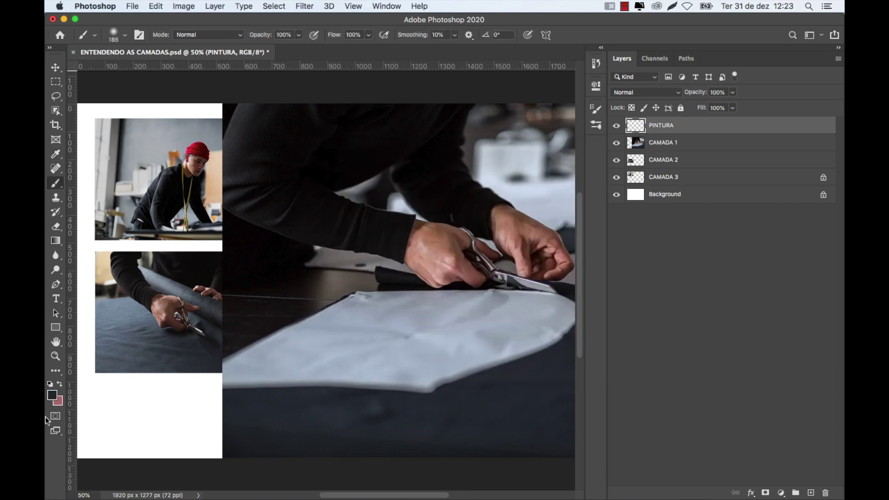
mouse_move(371, 345)
left_mouse_down()
mouse_move(440, 321)
mouse_move(316, 326)
mouse_move(369, 316)
mouse_move(282, 359)
mouse_move(443, 342)
mouse_move(445, 313)
mouse_move(538, 318)
left_mouse_up()
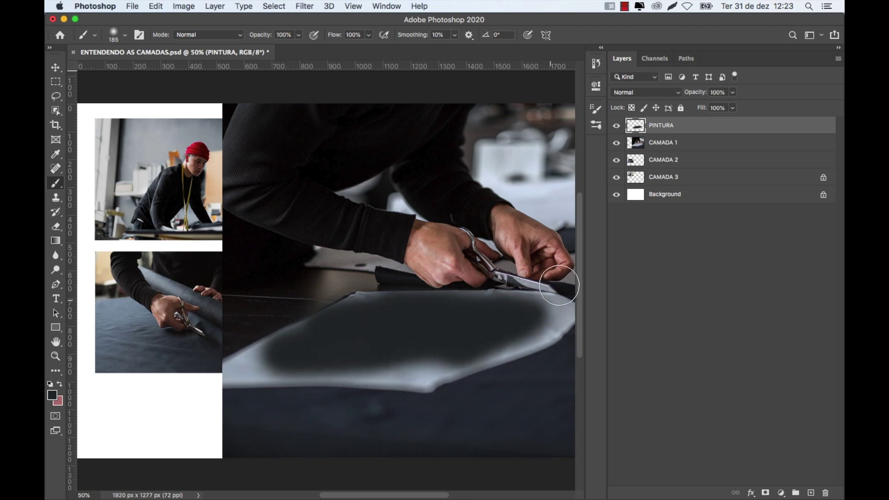
mouse_move(335, 329)
left_mouse_down()
mouse_move(289, 264)
mouse_move(322, 340)
mouse_move(148, 269)
mouse_move(176, 303)
mouse_move(120, 251)
mouse_move(207, 227)
mouse_move(190, 218)
left_mouse_up()
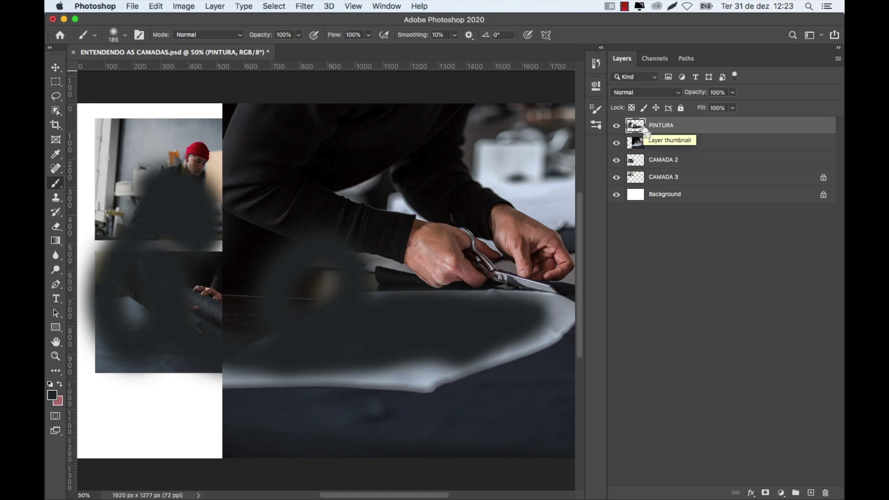
- Undo the earlier brush strokes and repaint soft dark strokes over only the white fabric on the PINTURA layer
key("super+z")
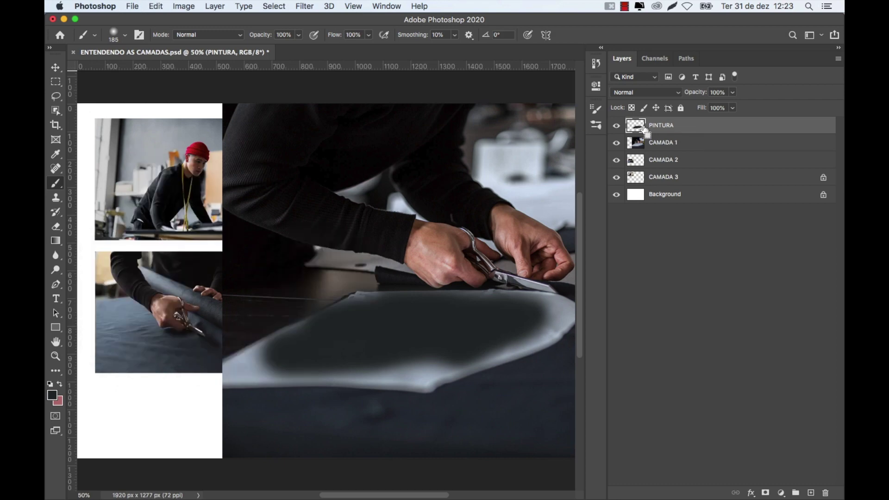
key("super+z")
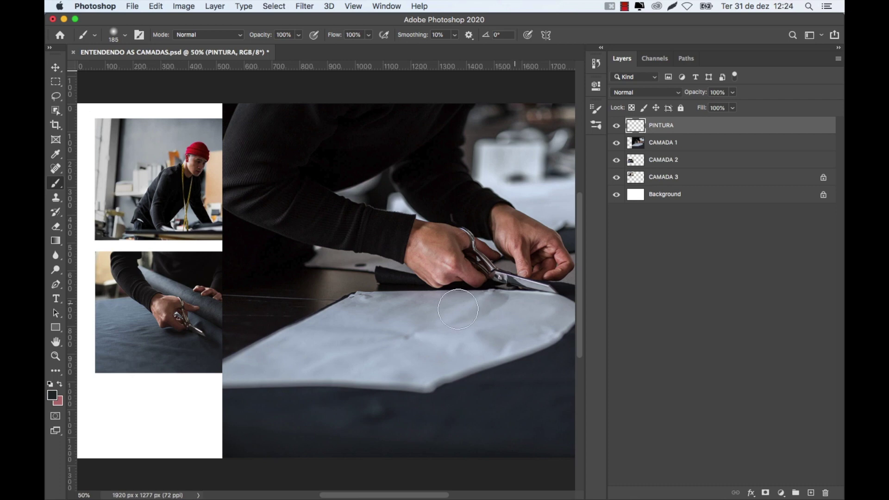
mouse_move(298, 350)
left_mouse_down()
mouse_move(458, 302)
mouse_move(371, 353)
mouse_move(511, 328)
mouse_move(430, 359)
left_mouse_up()
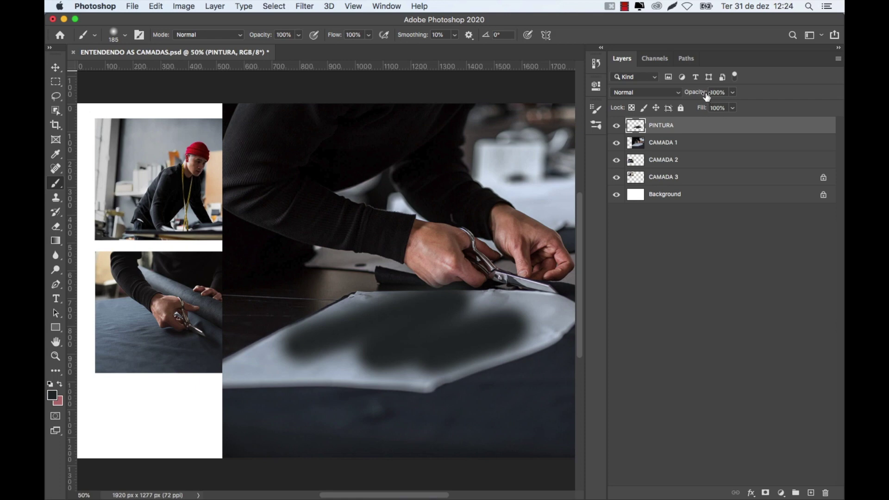
- Try the PINTURA layer at 41% and 58% opacity, and return it to 100%
mouse_move(705, 96)
left_mouse_down()
mouse_move(672, 87)
mouse_move(761, 91)
mouse_move(657, 93)
left_mouse_up()
left_click_drag(663, 97, 672, 100)
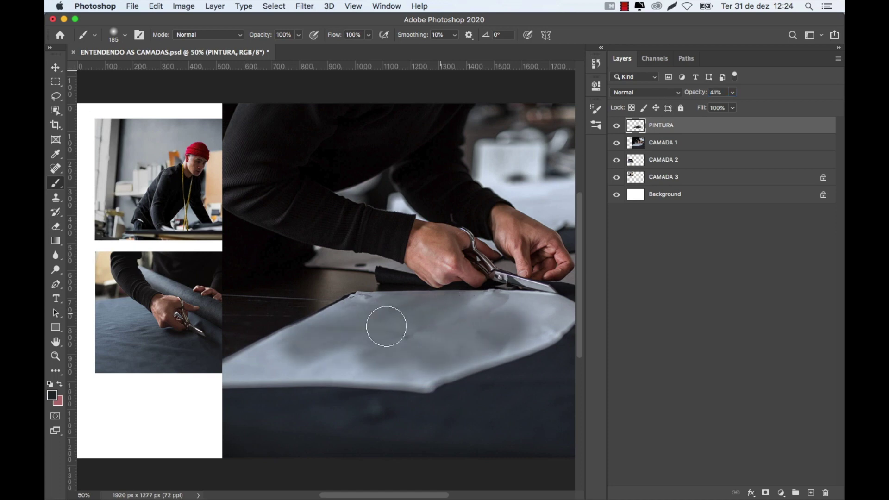
left_click_drag(697, 95, 705, 95)
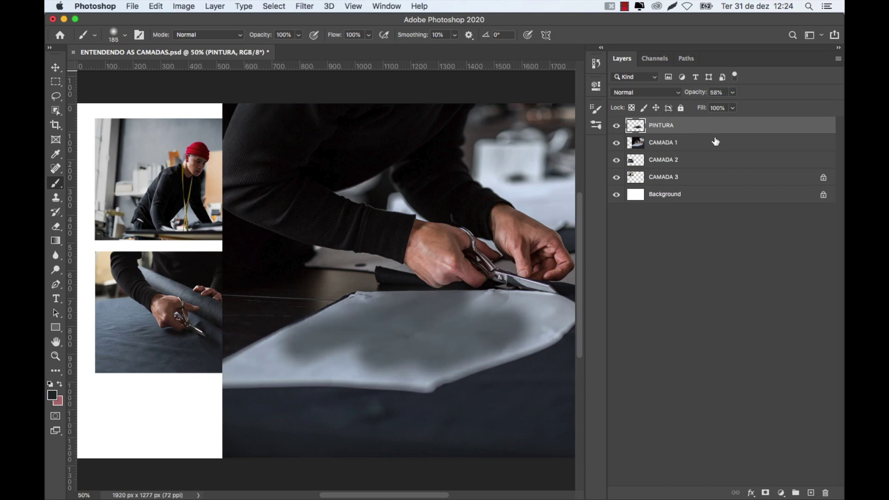
mouse_move(698, 95)
left_mouse_down()
mouse_move(652, 99)
mouse_move(745, 92)
left_mouse_up()
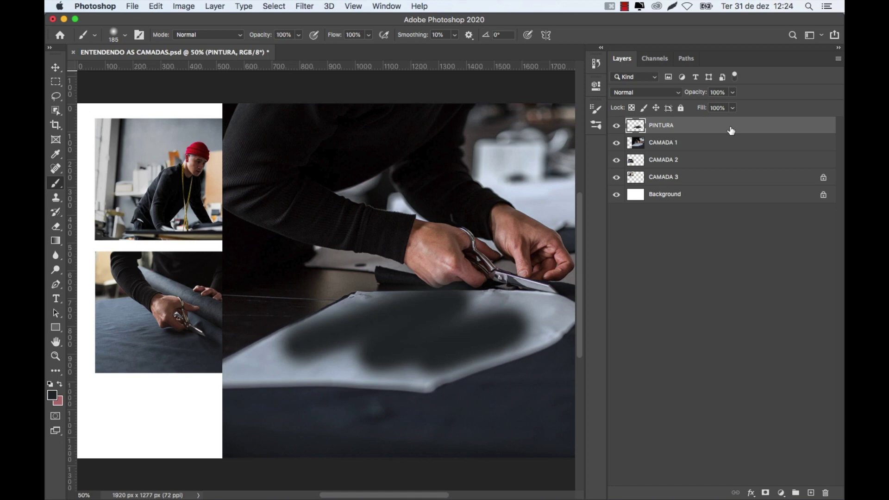
- Delete the PINTURA layer and undo the deletion
key("Delete")
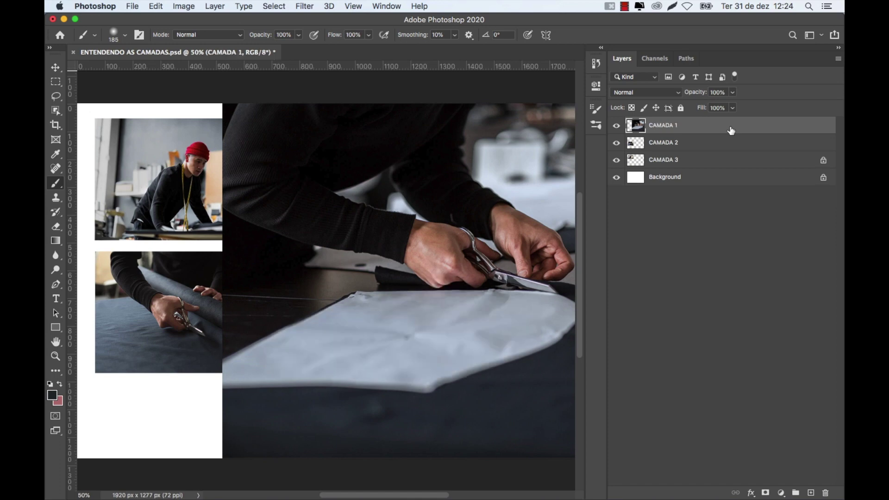
key("super+z")
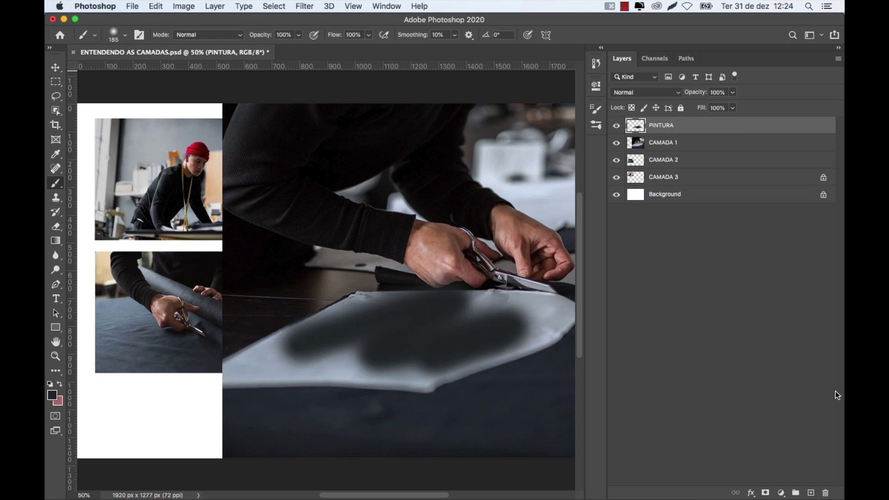
- Delete the PINTURA layer with confirmation and hide the rulers around the canvas
left_click(825, 493)
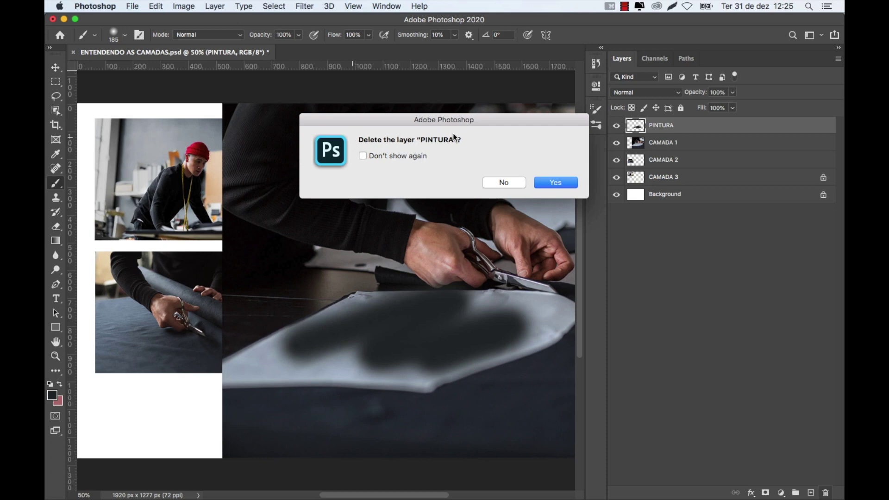
left_click(557, 184)
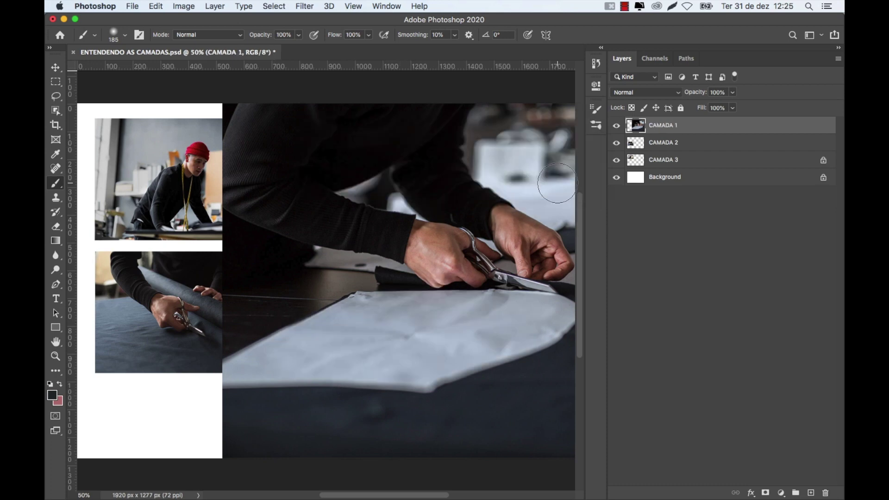
key("super+r")
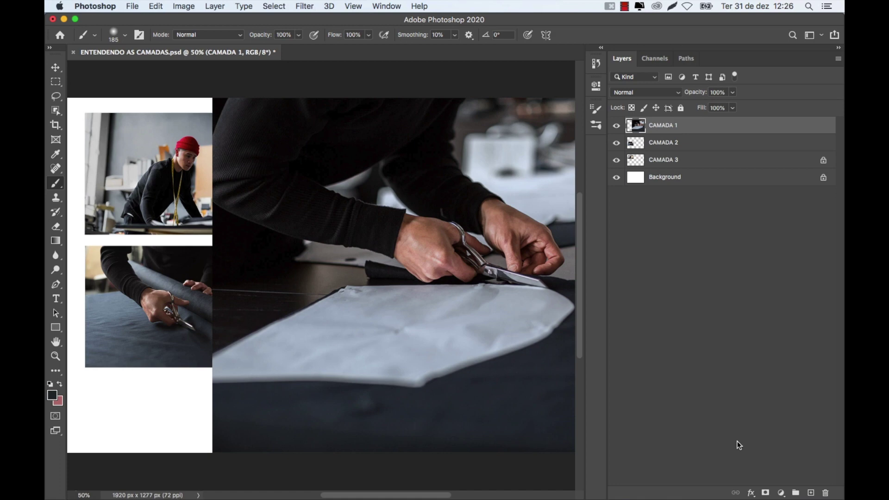
- Delete the painted Layer 1 and the CAMADA 1 layer, and undo both deletions
key("super+z")
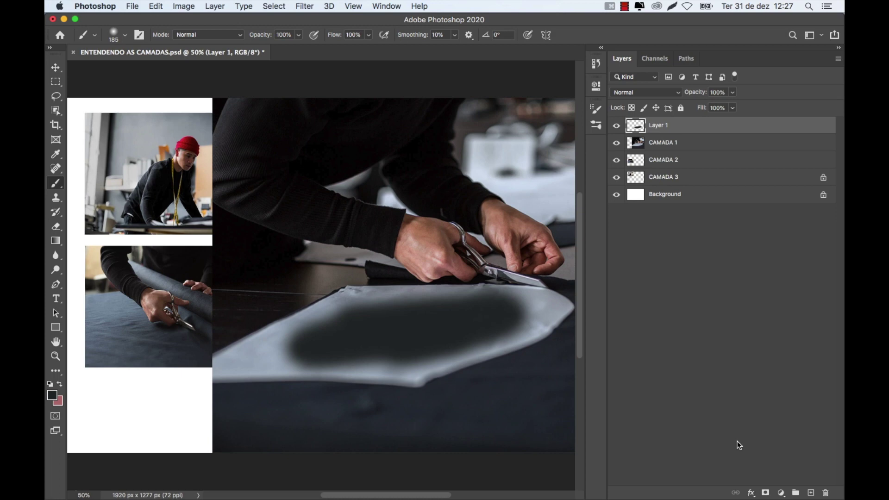
key("BackSpace")
key("BackSpace")
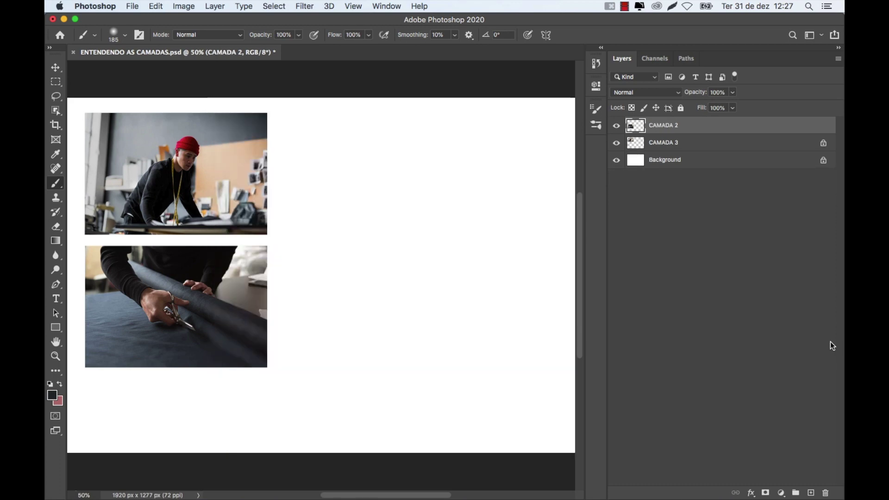
key("super+z")
key("super+z")
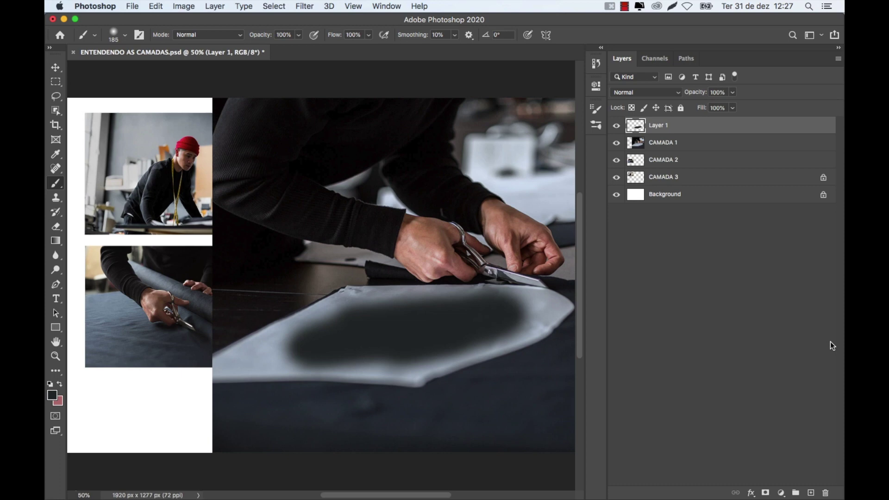
- Deselect all layers and display the additional layer commands and options
left_click(672, 262)
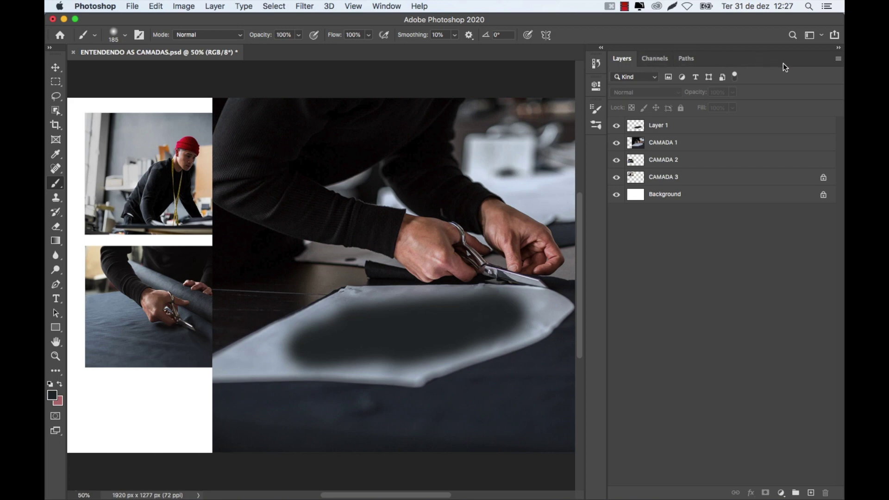
left_click(839, 59)
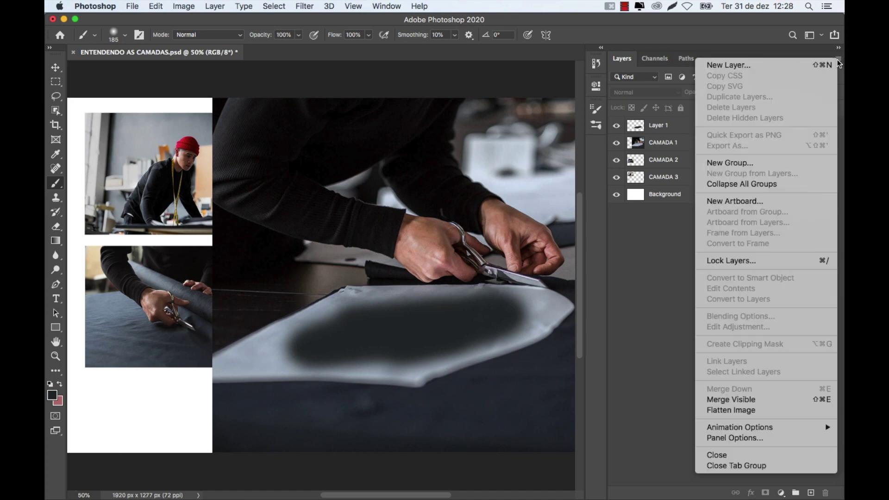